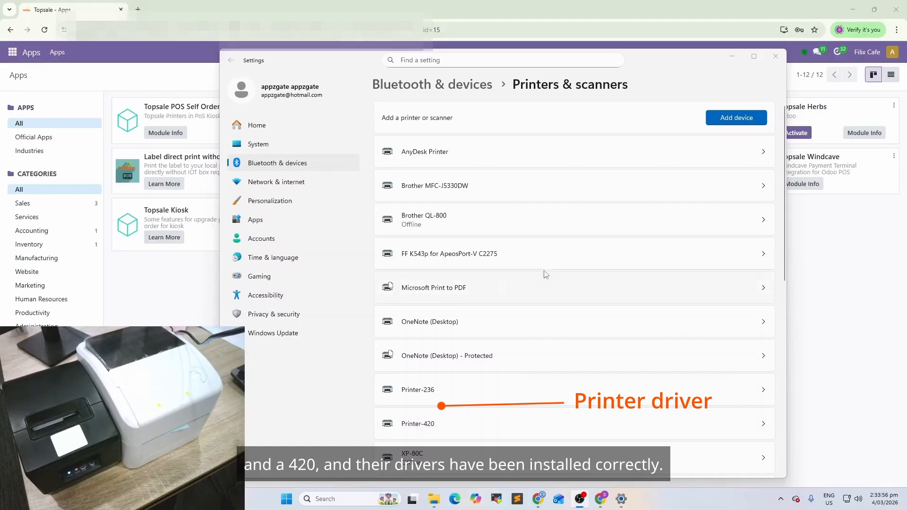
Switch to Odoo in the browser, open the Bread pretzel product from the Sales products, and bring up its Print Labels page
{"action": "left_click", "coordinate": [172, 326]}
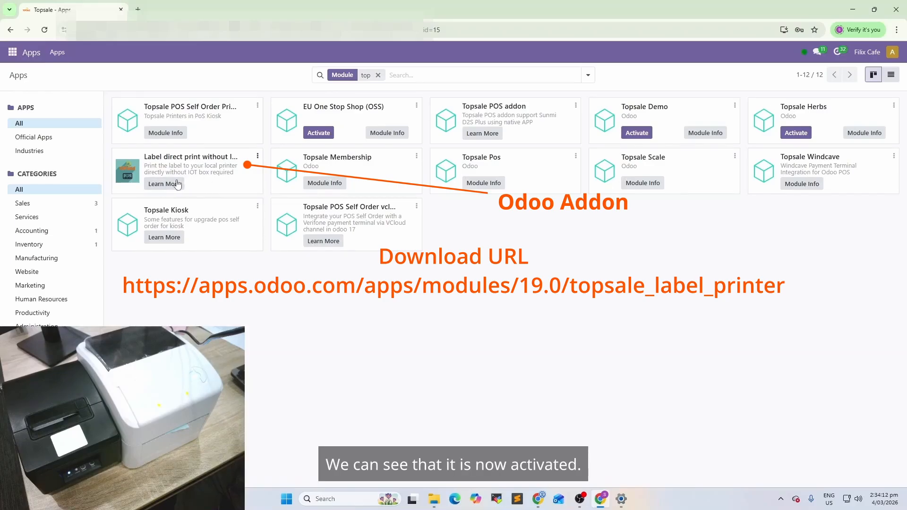
{"action": "left_click", "coordinate": [11, 52]}
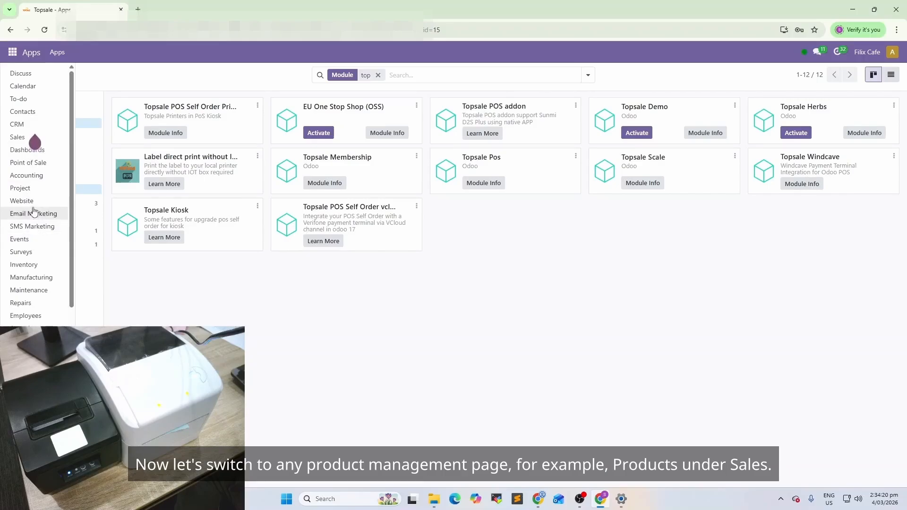
{"action": "left_click", "coordinate": [18, 137]}
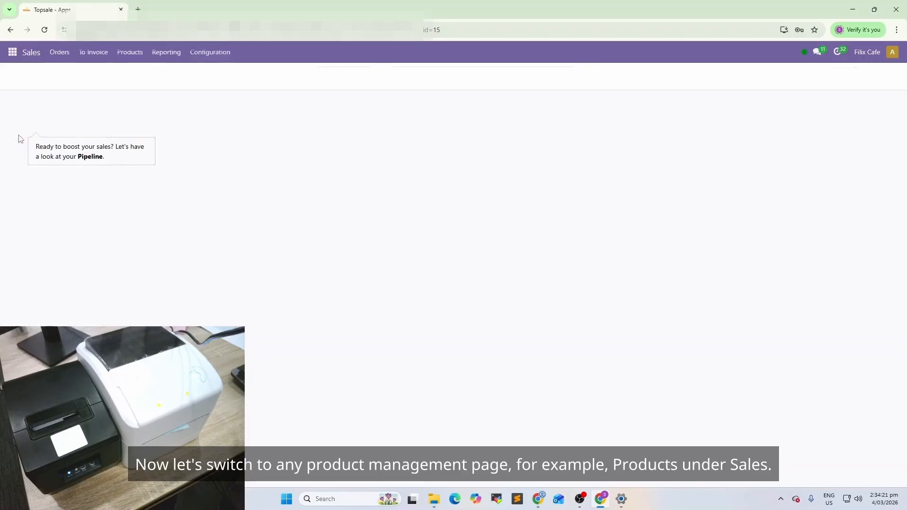
{"action": "left_click", "coordinate": [130, 52]}
{"action": "left_click", "coordinate": [133, 71]}
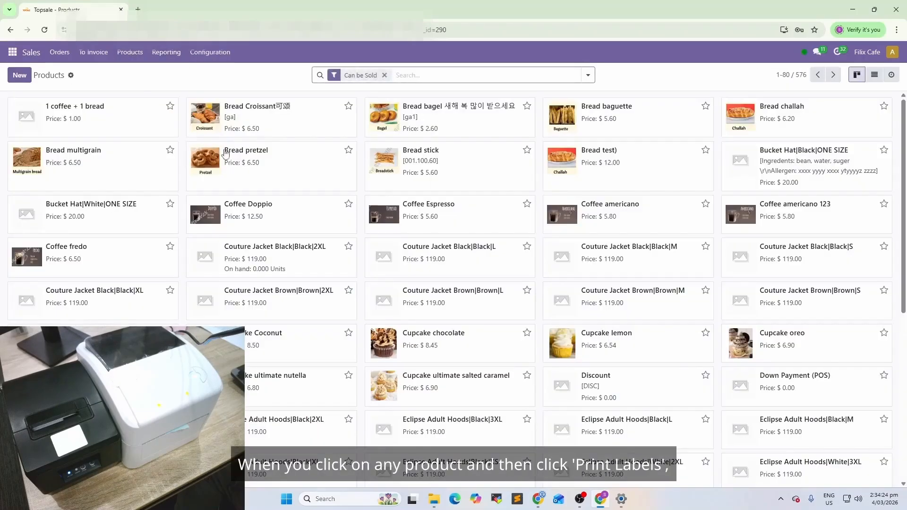
{"action": "left_click", "coordinate": [263, 172]}
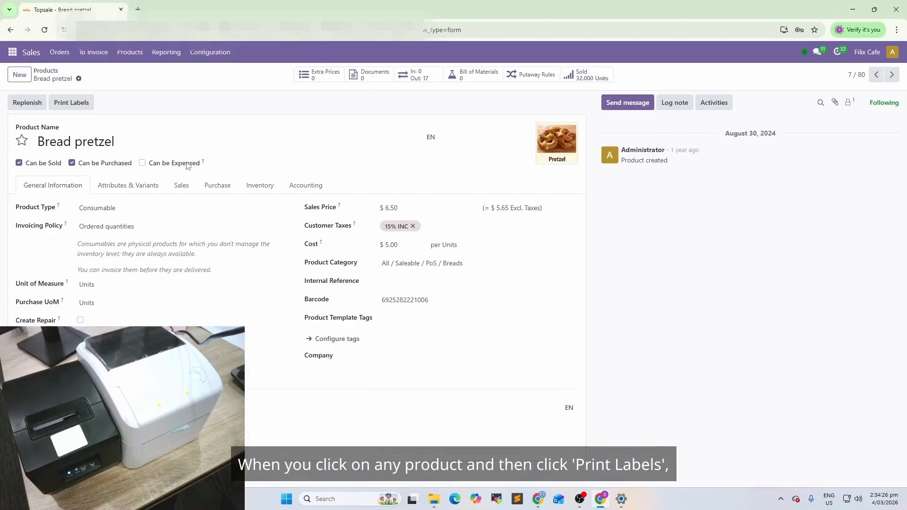
{"action": "left_click", "coordinate": [72, 103]}
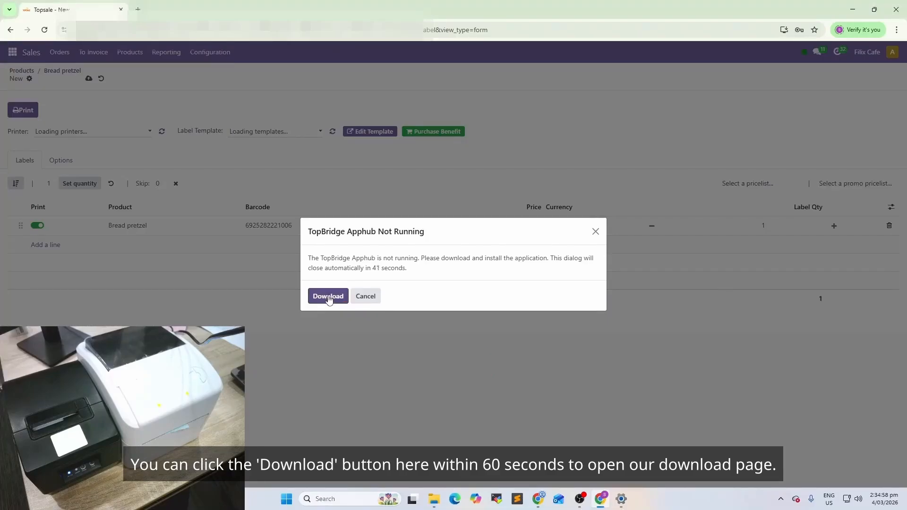
Open the TopBridge download page, and install TopBridge Apphub from the TopBridge appinstaller file already saved on the Desktop
{"action": "left_click", "coordinate": [328, 298]}
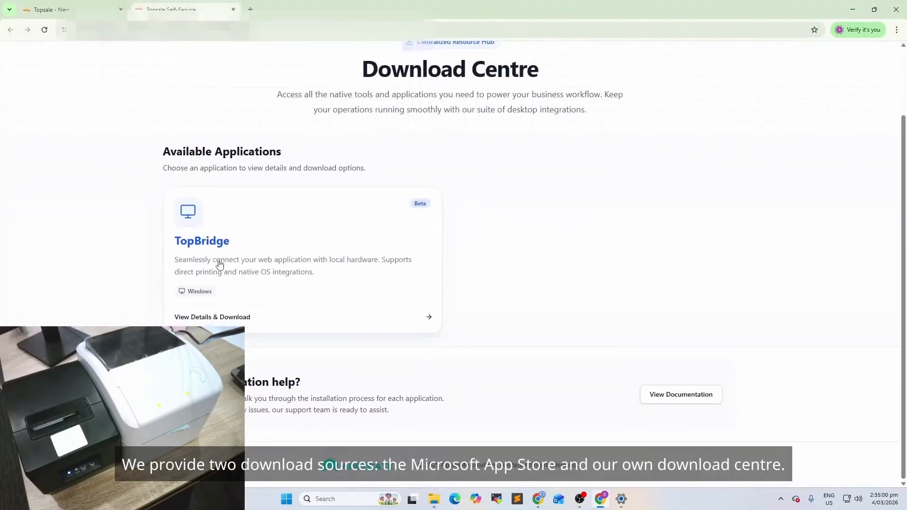
{"action": "left_click", "coordinate": [216, 247]}
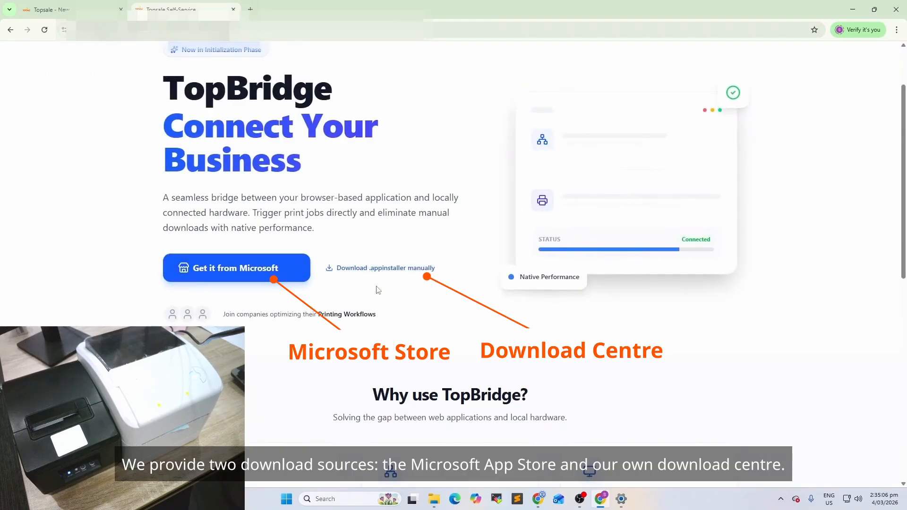
{"action": "left_click", "coordinate": [434, 499]}
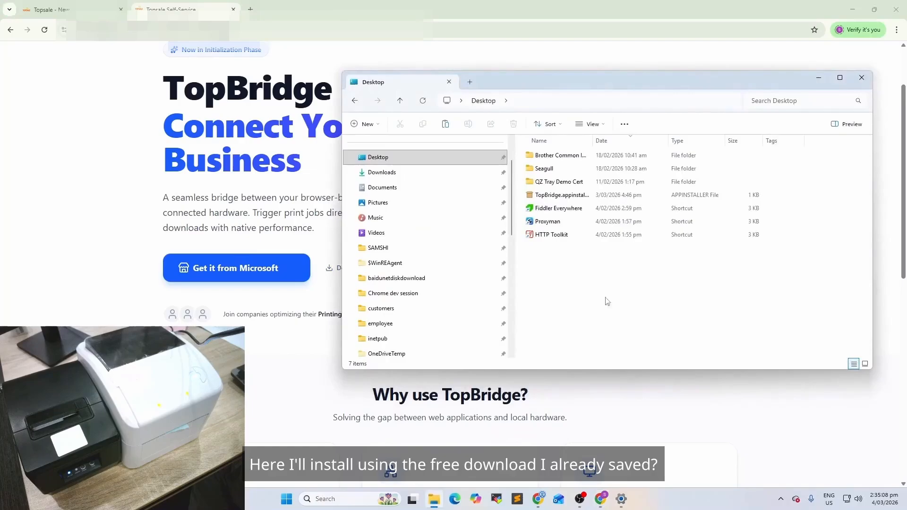
{"action": "double_click", "coordinate": [562, 195]}
{"action": "left_click", "coordinate": [819, 78]}
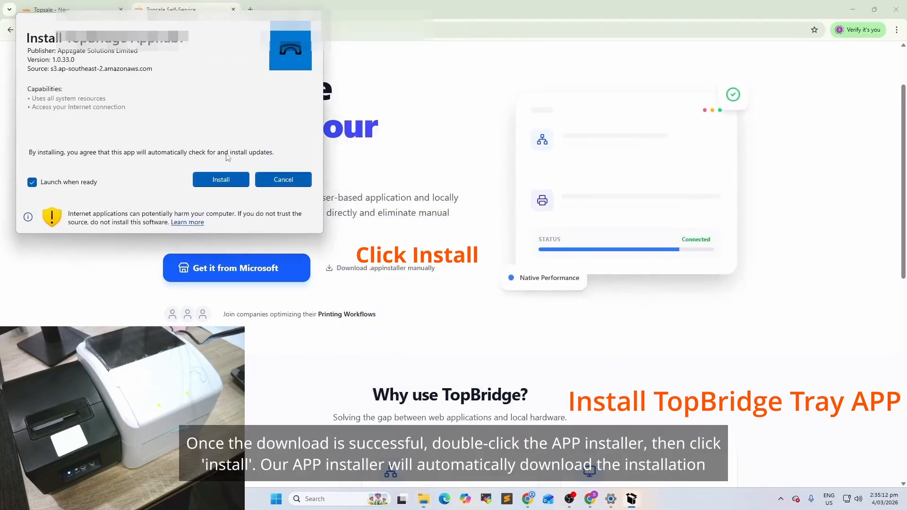
{"action": "left_click", "coordinate": [218, 183]}
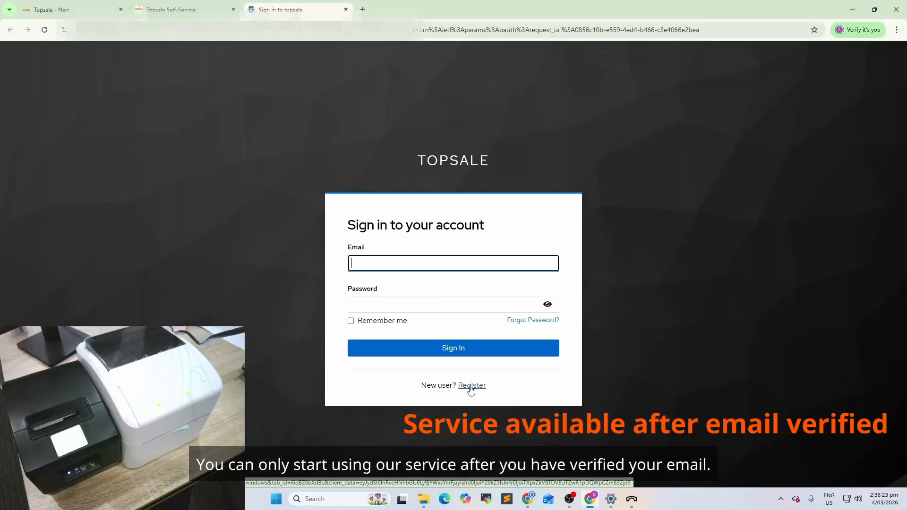
Sign in to the Topsale account with the saved e-mail and the account password, and allow the browser to open TopBridge
{"action": "left_click", "coordinate": [442, 264]}
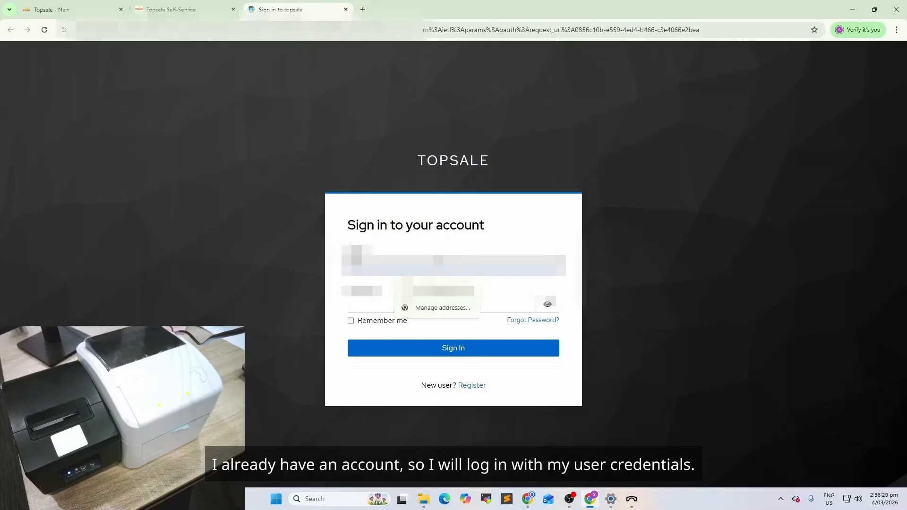
{"action": "key", "text": "Down"}
{"action": "key", "text": "Return"}
{"action": "key", "text": "Tab"}
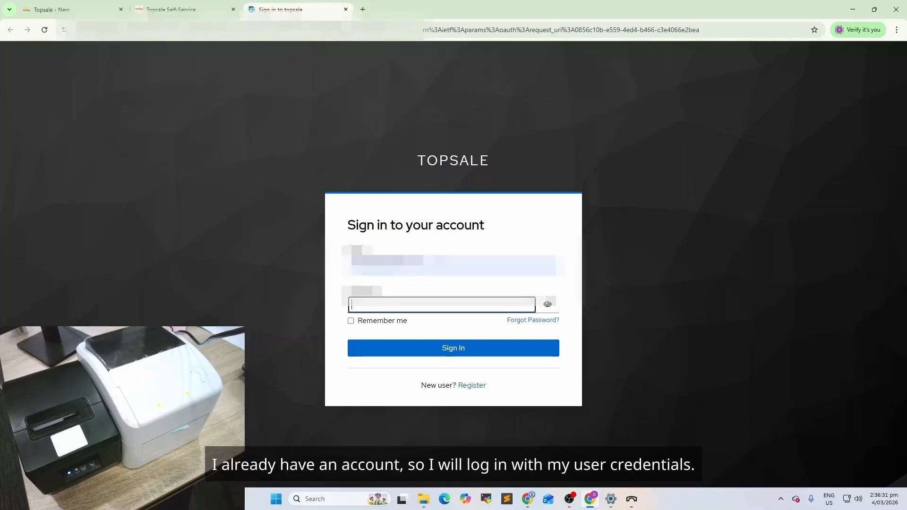
{"action": "type", "text": "••••••"}
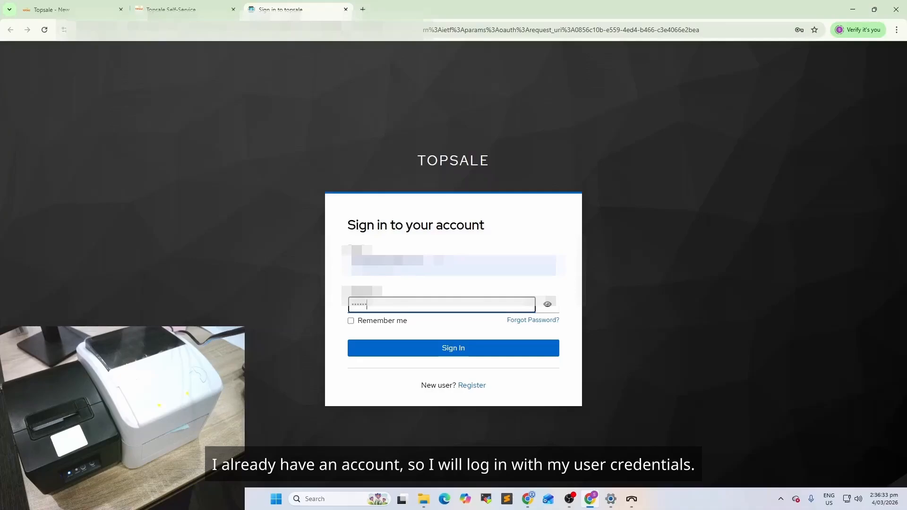
{"action": "key", "text": "Return"}
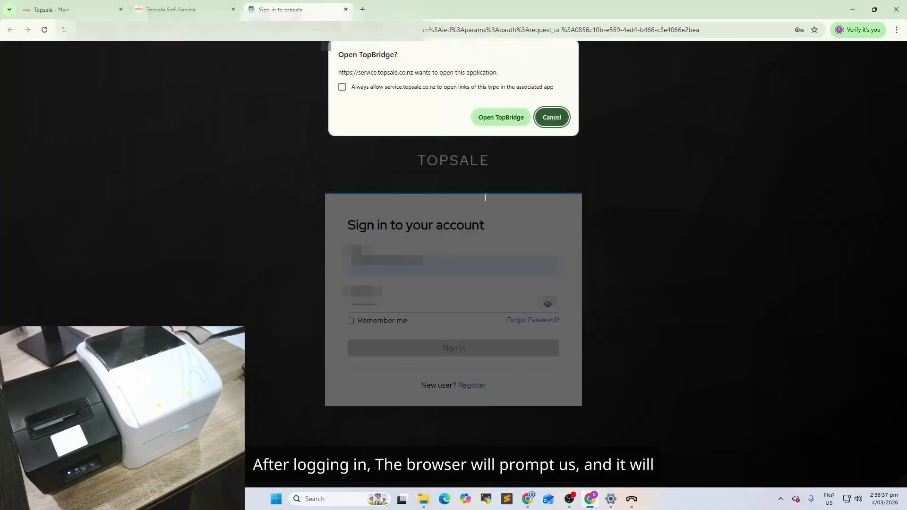
{"action": "left_click", "coordinate": [501, 118]}
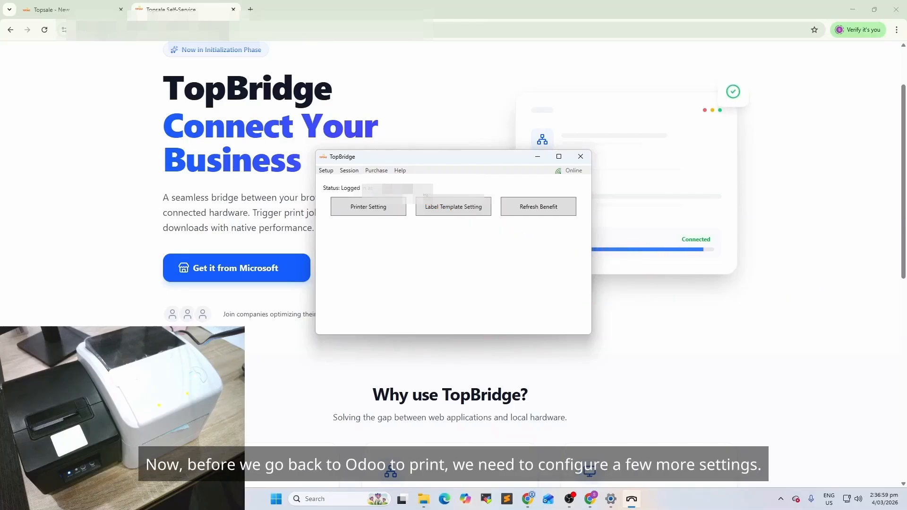
In TopBridge's printer settings, set Printer-236 to the TSPL protocol with the Universal (UTF-8) character set
{"action": "left_click", "coordinate": [379, 211]}
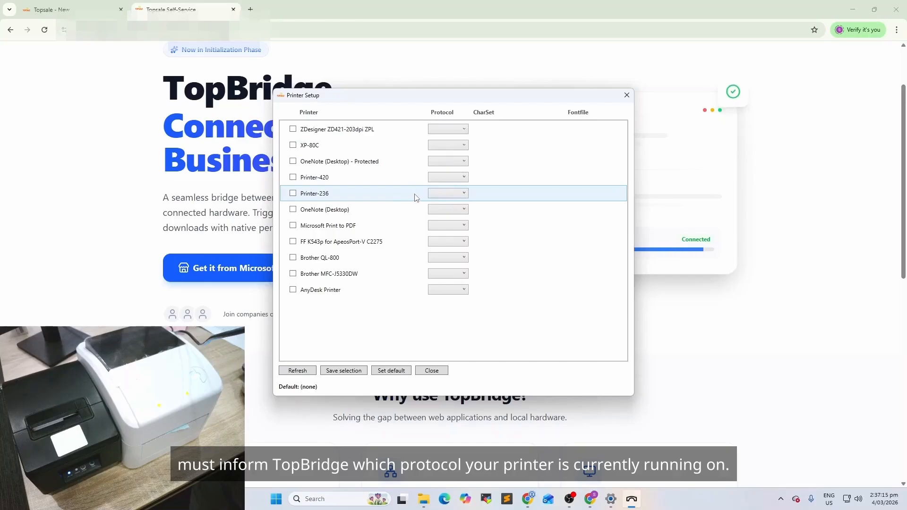
{"action": "left_click", "coordinate": [451, 195]}
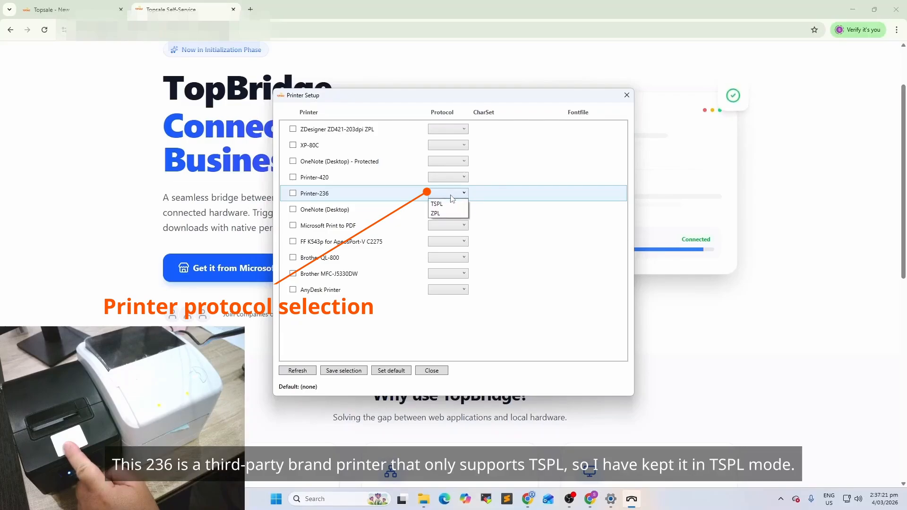
{"action": "left_click", "coordinate": [449, 203]}
{"action": "left_click", "coordinate": [514, 193]}
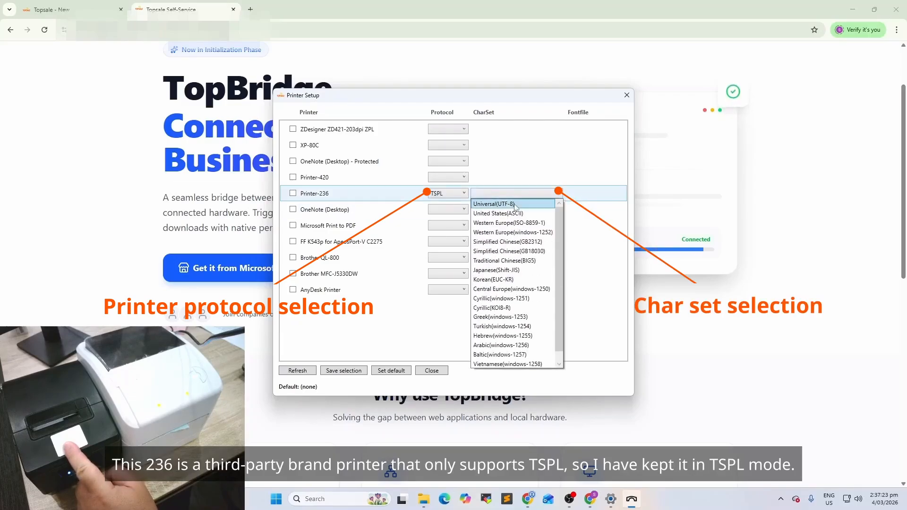
{"action": "left_click", "coordinate": [519, 208]}
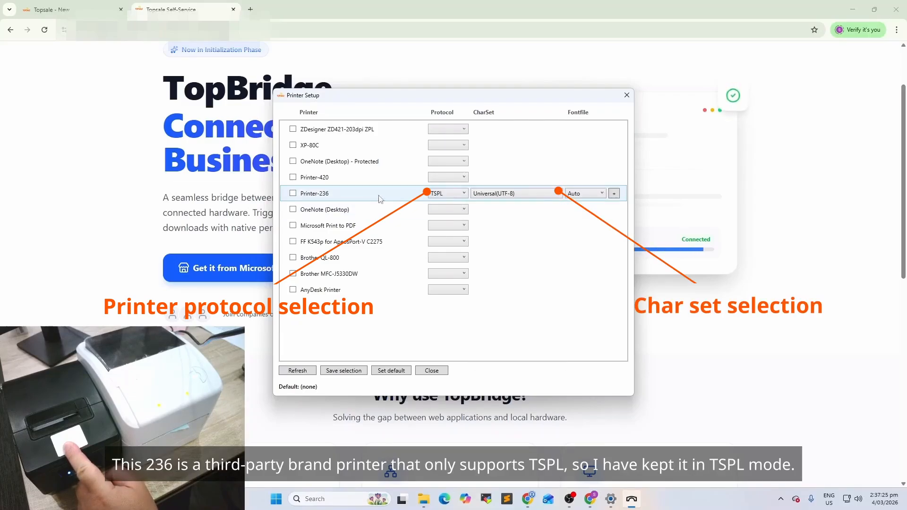
Set Printer-420 to the ZPL protocol with the Universal (UTF-8) character set and close the printer setup
{"action": "left_click", "coordinate": [447, 178]}
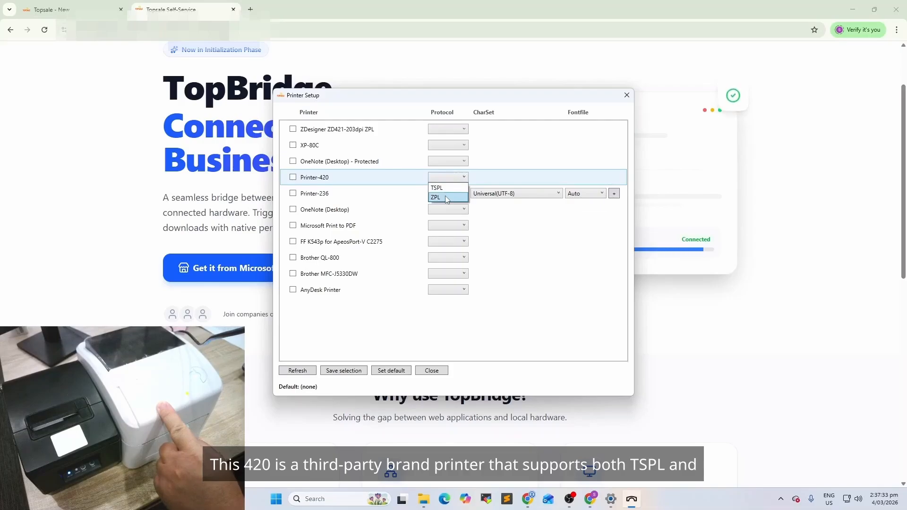
{"action": "left_click", "coordinate": [445, 195]}
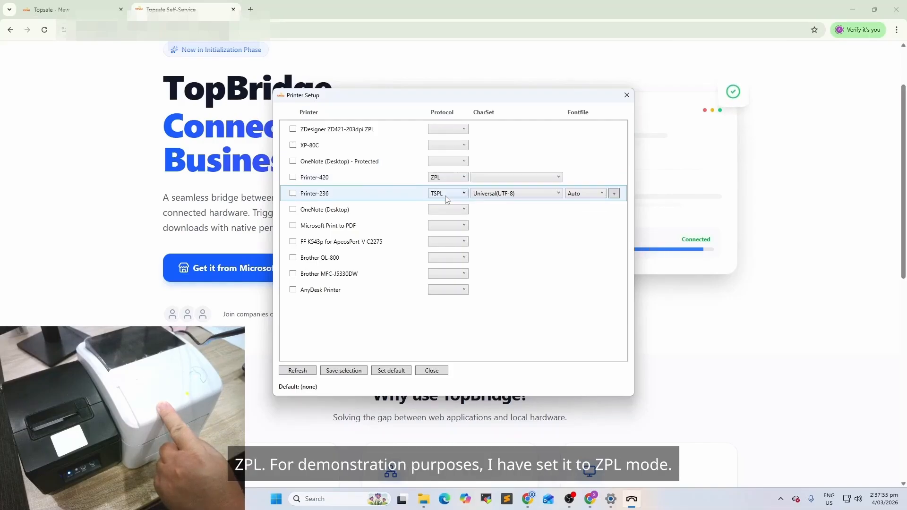
{"action": "left_click", "coordinate": [490, 179]}
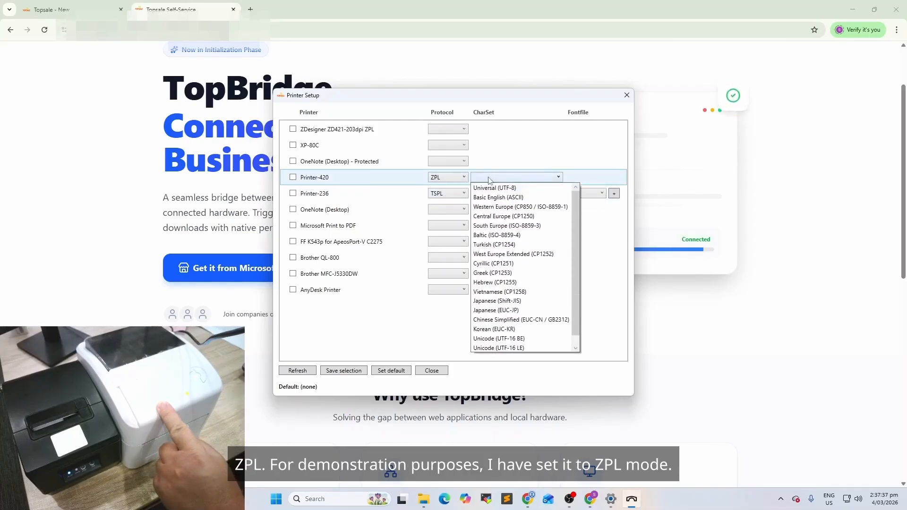
{"action": "left_click", "coordinate": [498, 188]}
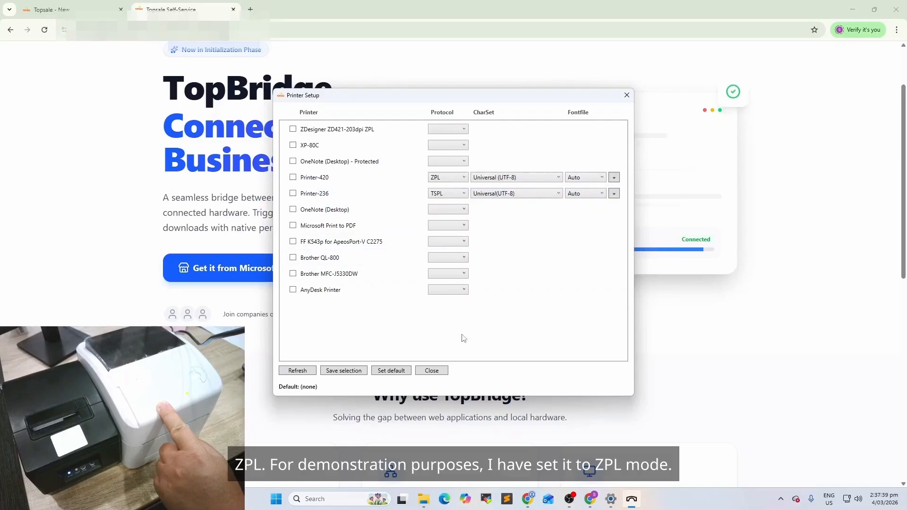
{"action": "left_click", "coordinate": [431, 370]}
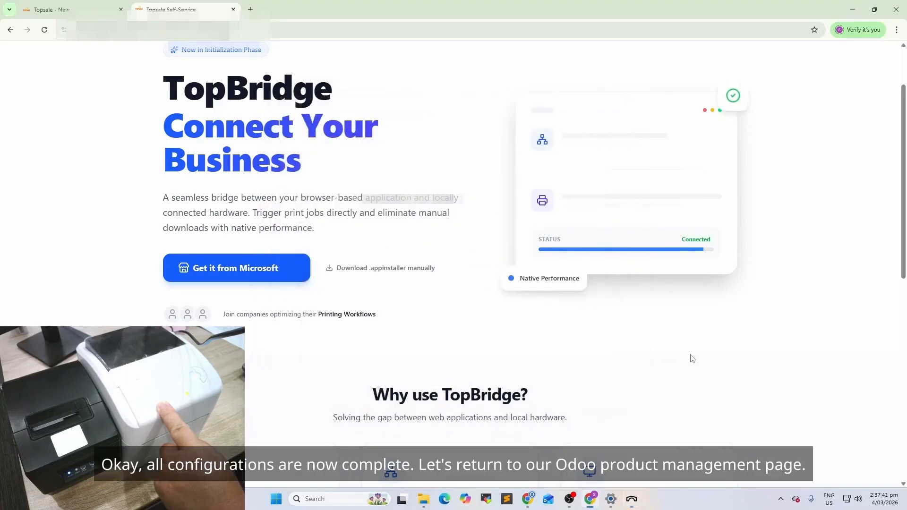
Return to the Bread pretzel product in Odoo and reopen its Print Labels page
{"action": "left_click", "coordinate": [53, 7]}
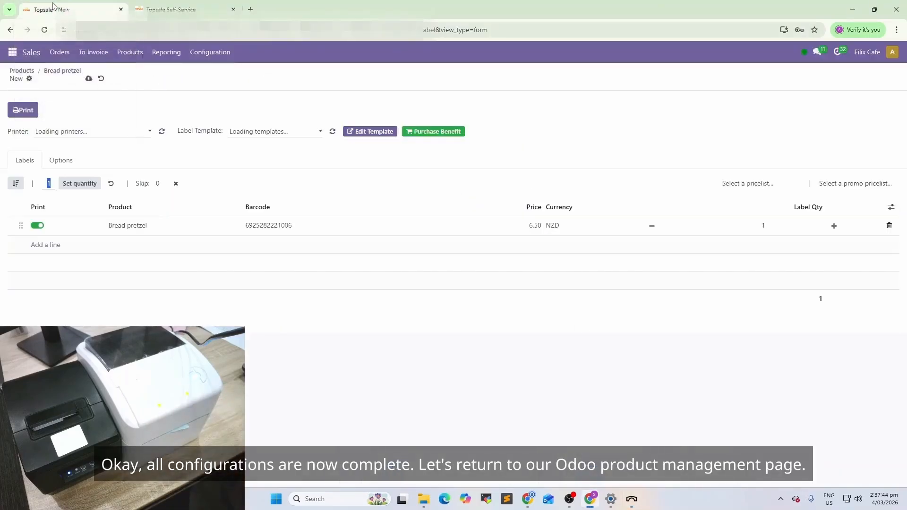
{"action": "left_click", "coordinate": [67, 71]}
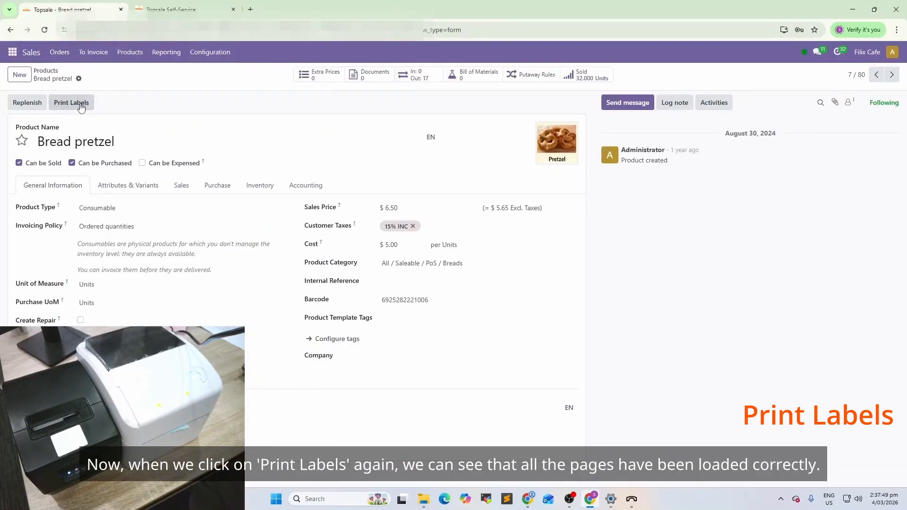
{"action": "left_click", "coordinate": [81, 107]}
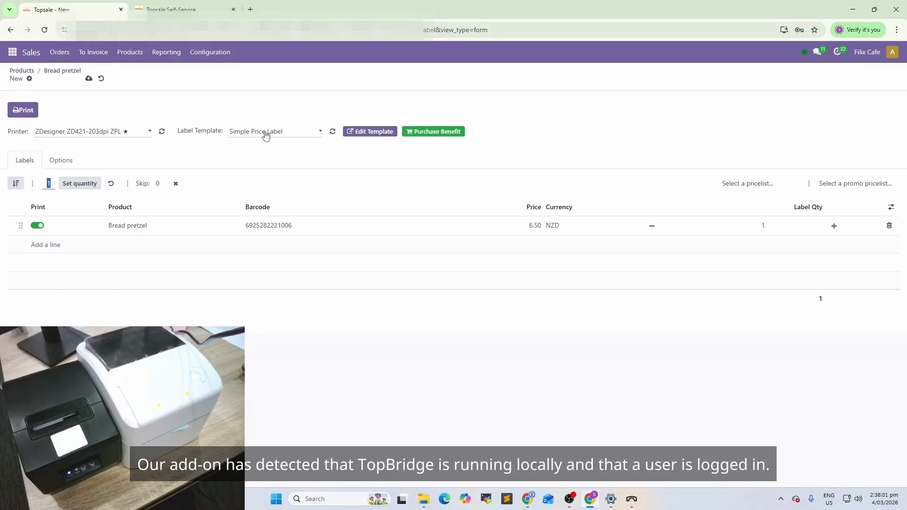
Print the Bread pretzel label on Printer-236 using the QR Code Product Label template
{"action": "left_click", "coordinate": [118, 134]}
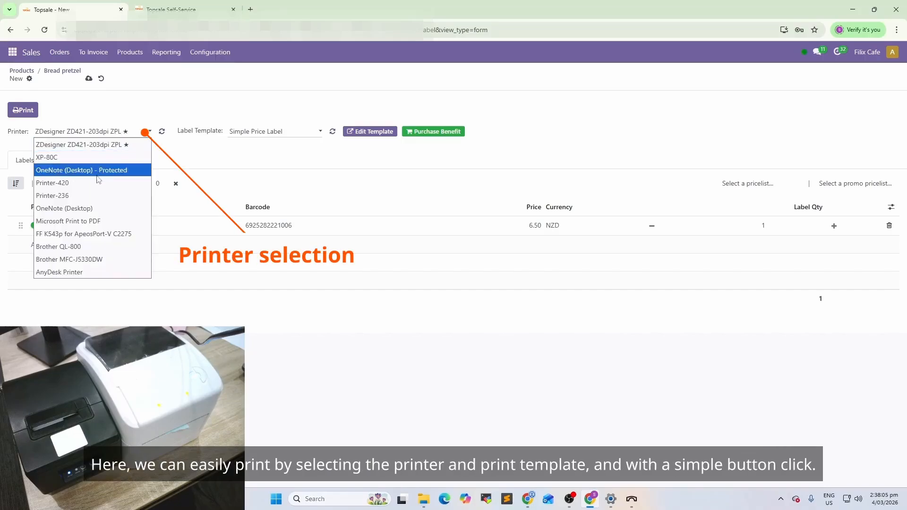
{"action": "left_click", "coordinate": [88, 196]}
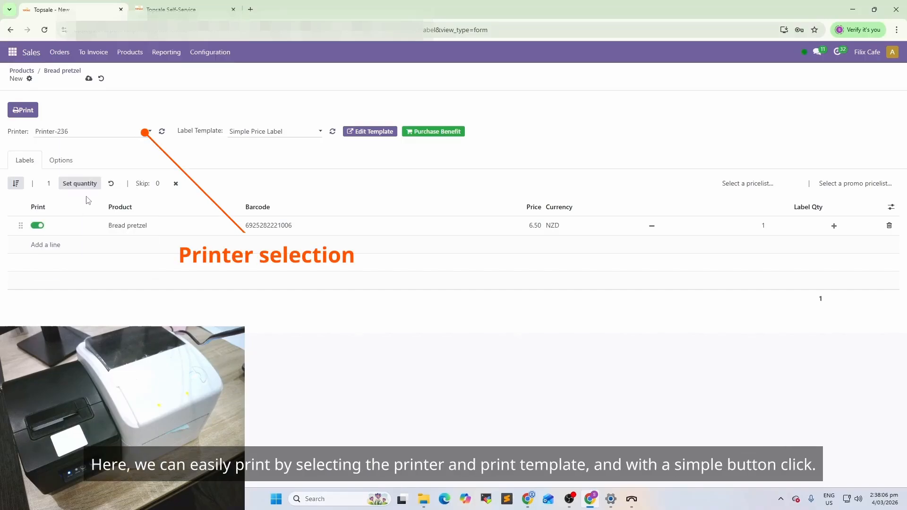
{"action": "left_click", "coordinate": [289, 135]}
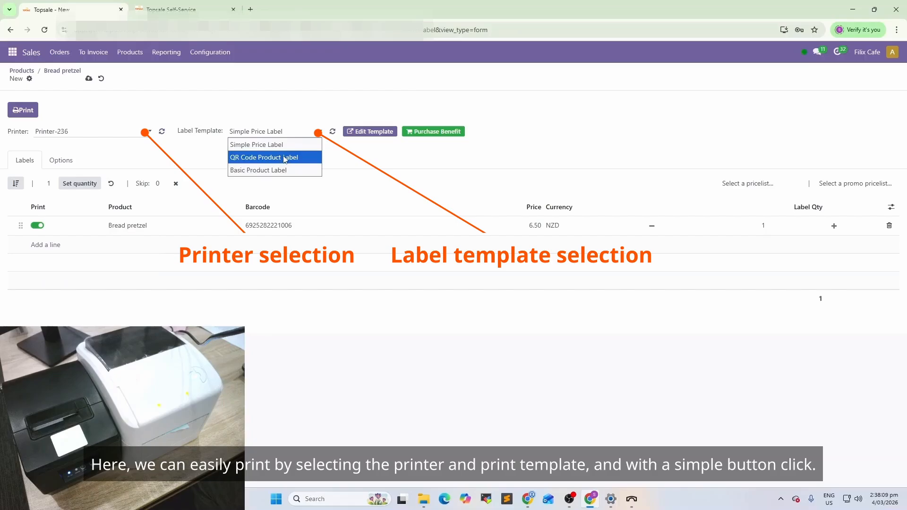
{"action": "left_click", "coordinate": [285, 159]}
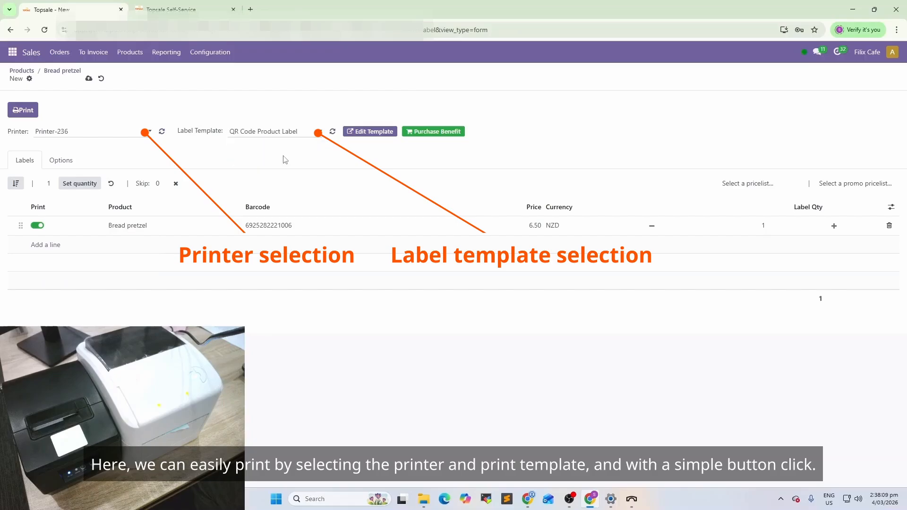
{"action": "left_click", "coordinate": [21, 112]}
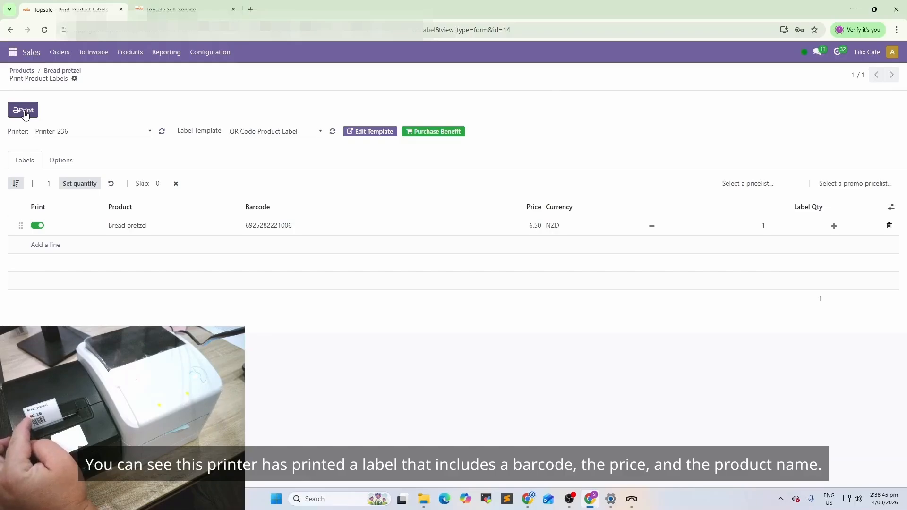
Print the Bread pretzel label on Printer-236 using the Simple Price Label template
{"action": "left_click", "coordinate": [243, 131]}
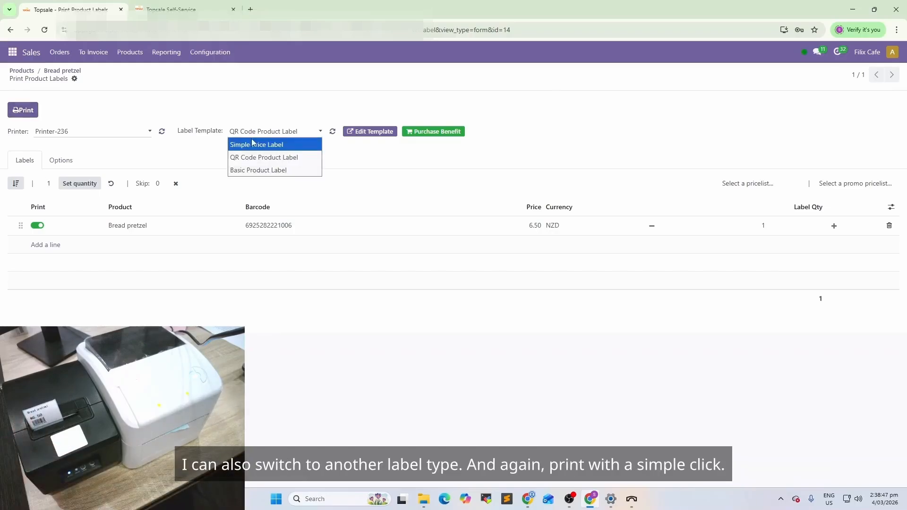
{"action": "left_click", "coordinate": [254, 145]}
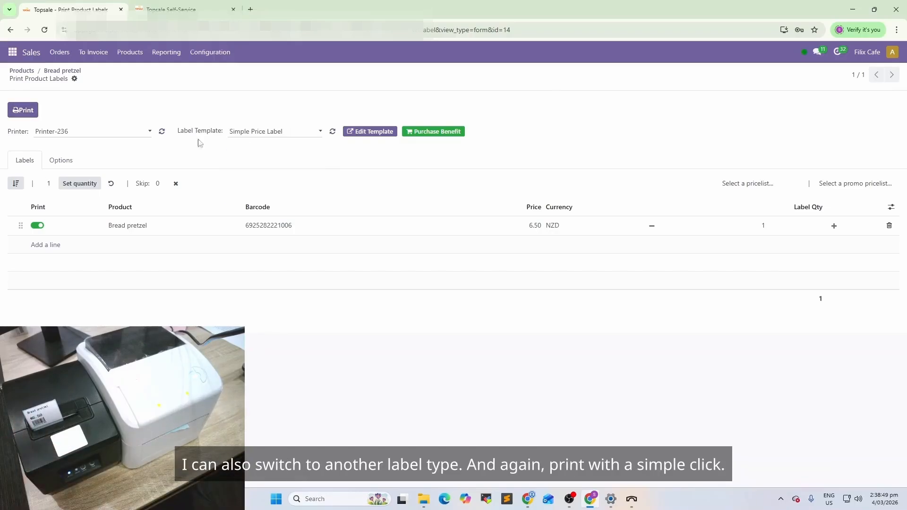
{"action": "left_click", "coordinate": [24, 110]}
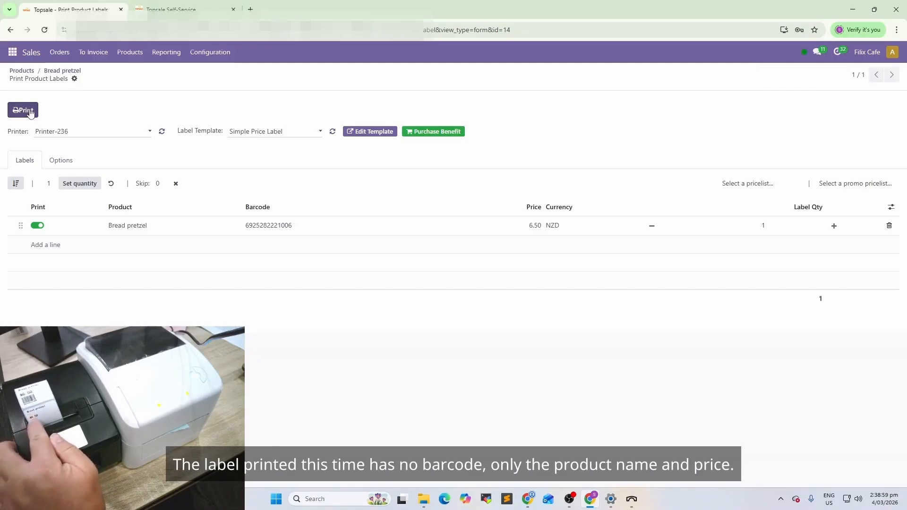
Switch the printer to Printer-420 and print the Bread pretzel label with the Simple Price Label template
{"action": "left_click", "coordinate": [112, 133]}
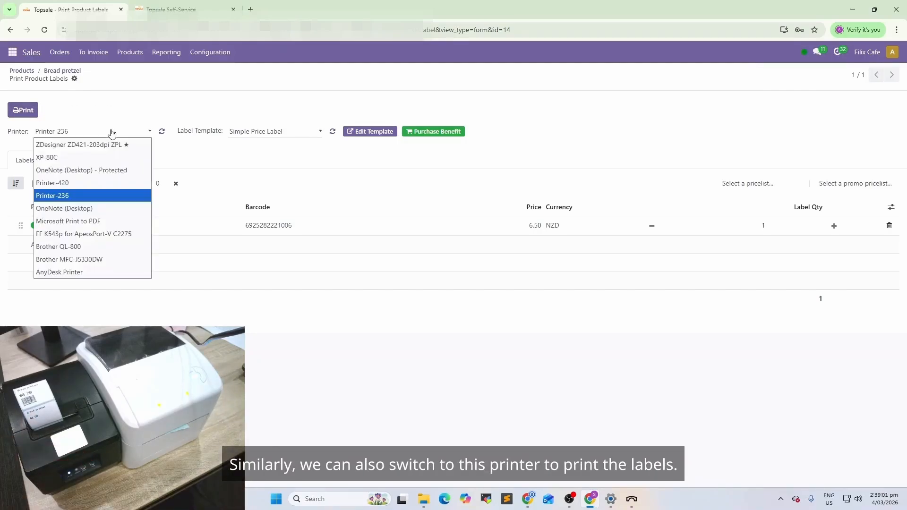
{"action": "left_click", "coordinate": [100, 182]}
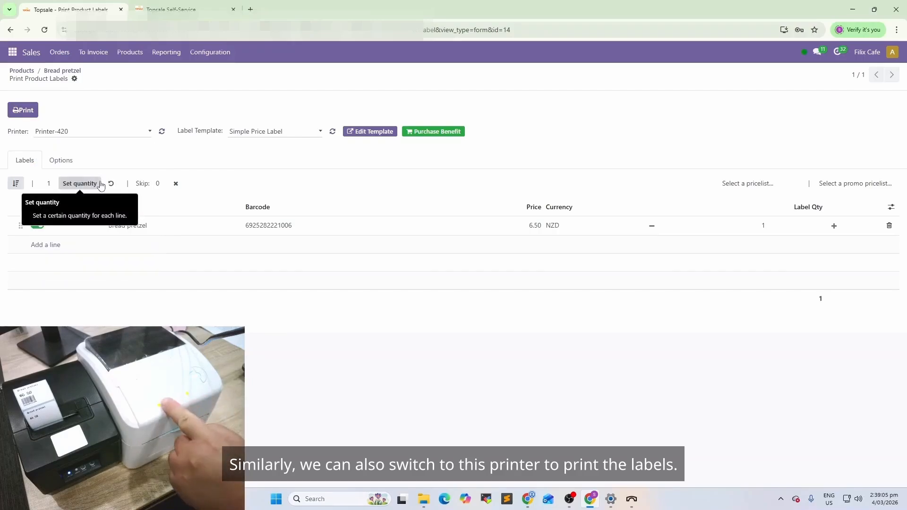
{"action": "left_click", "coordinate": [24, 110]}
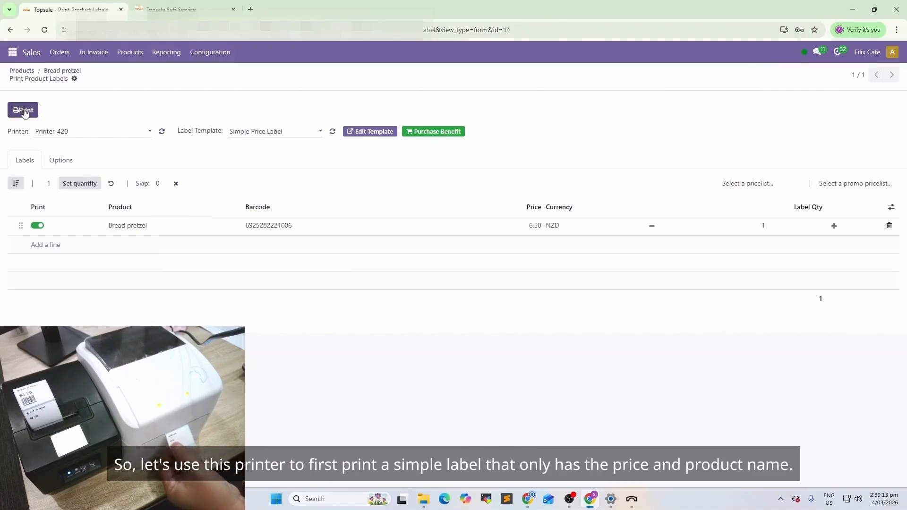
Change the label template to QR Code Product Label and print the Bread pretzel label on Printer-420
{"action": "left_click", "coordinate": [255, 132]}
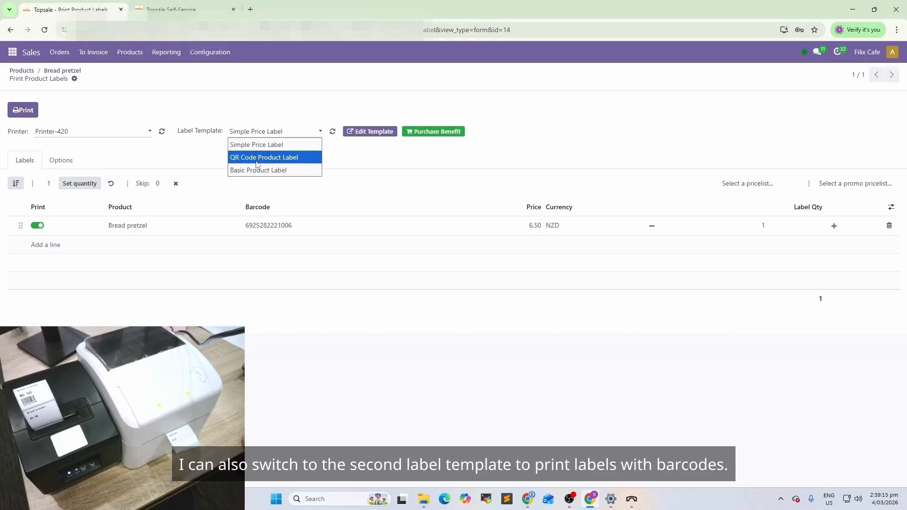
{"action": "left_click", "coordinate": [257, 159]}
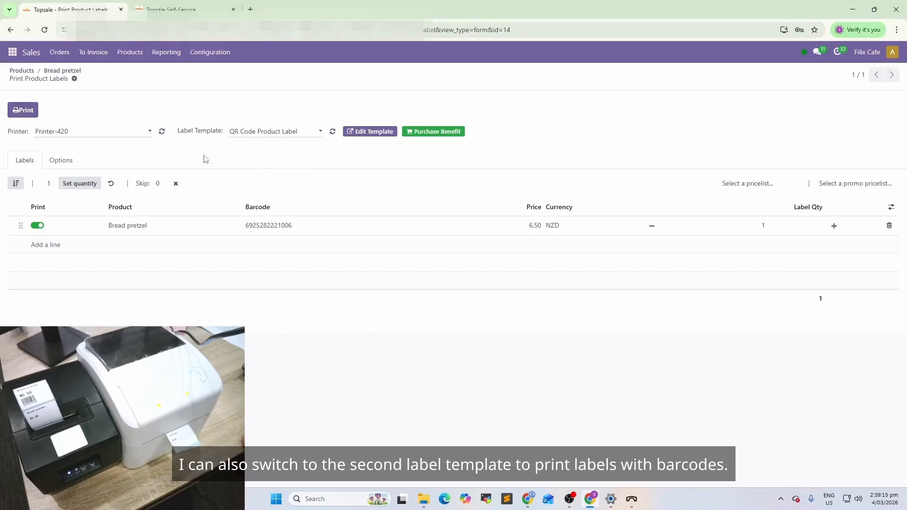
{"action": "left_click", "coordinate": [22, 113]}
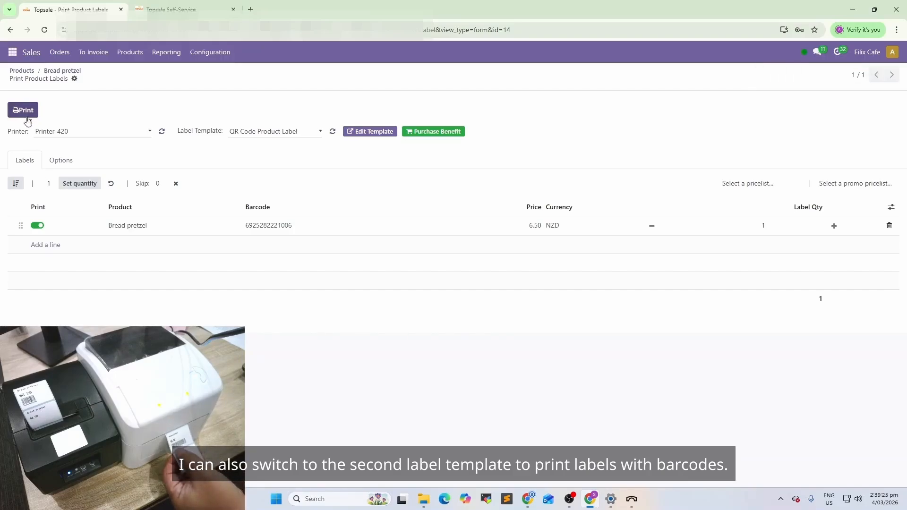
Switch back to Printer-236, set the label quantity to 5 for each line, and print the Bread pretzel labels
{"action": "left_click", "coordinate": [61, 131]}
{"action": "left_click", "coordinate": [52, 182]}
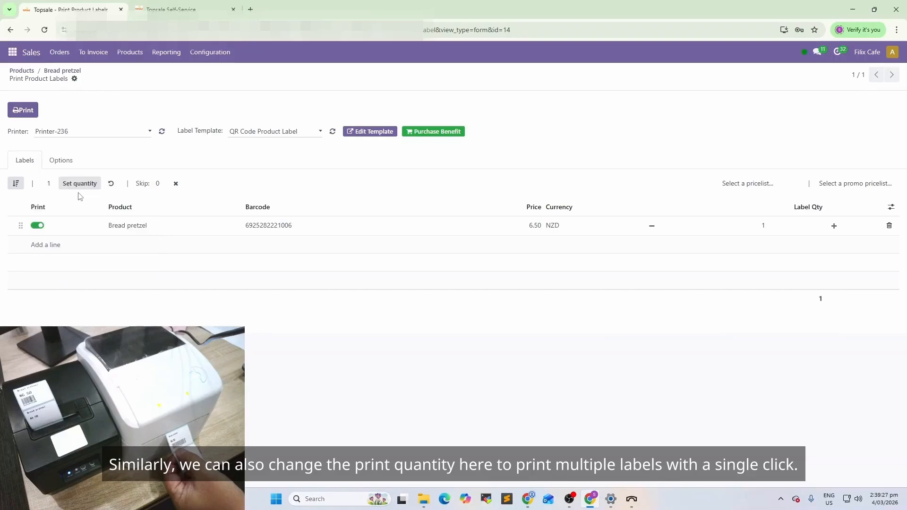
{"action": "left_click", "coordinate": [51, 183]}
{"action": "key", "text": "BackSpace"}
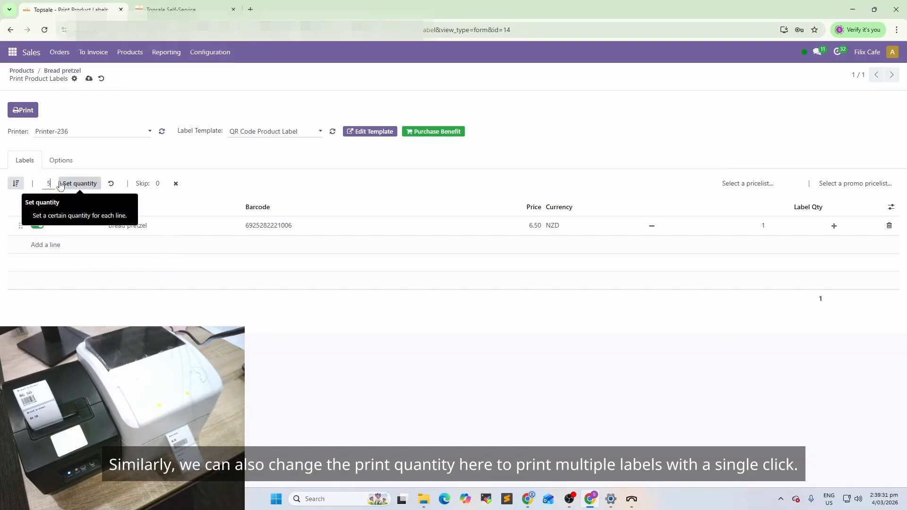
{"action": "type", "text": "5"}
{"action": "left_click", "coordinate": [76, 184]}
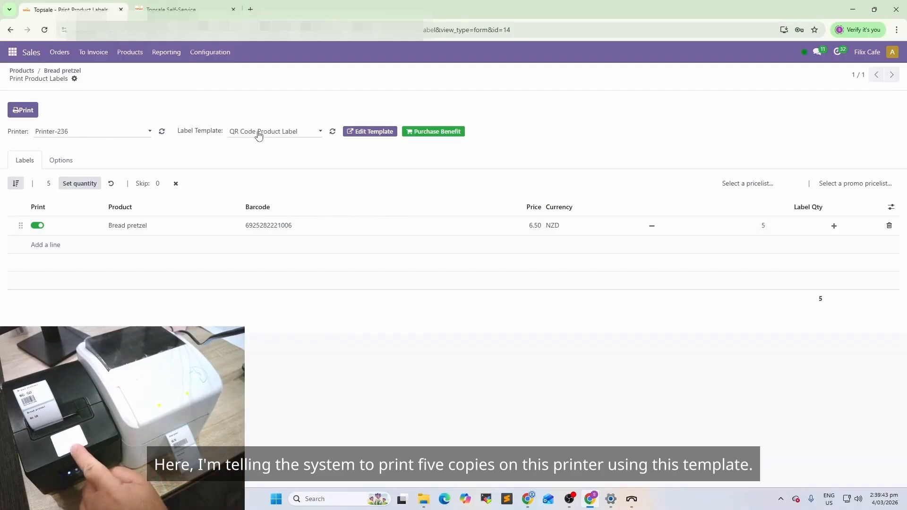
{"action": "left_click", "coordinate": [23, 111]}
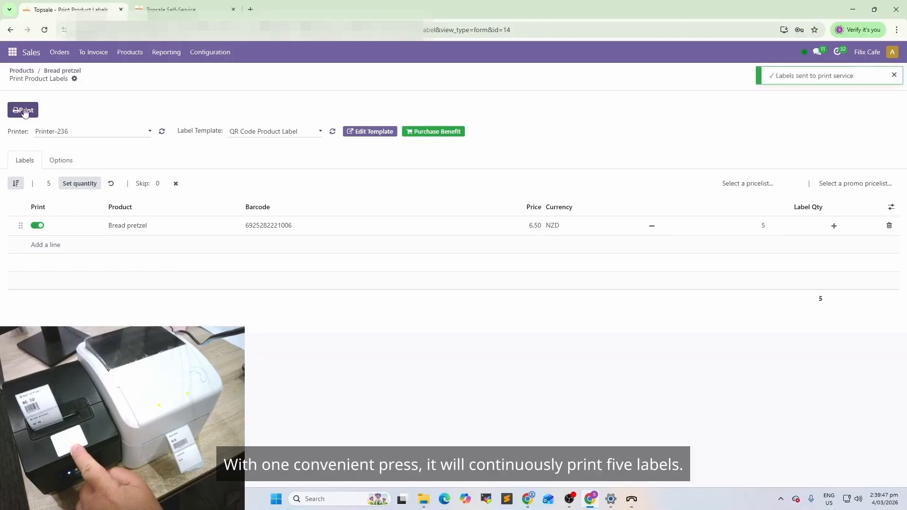